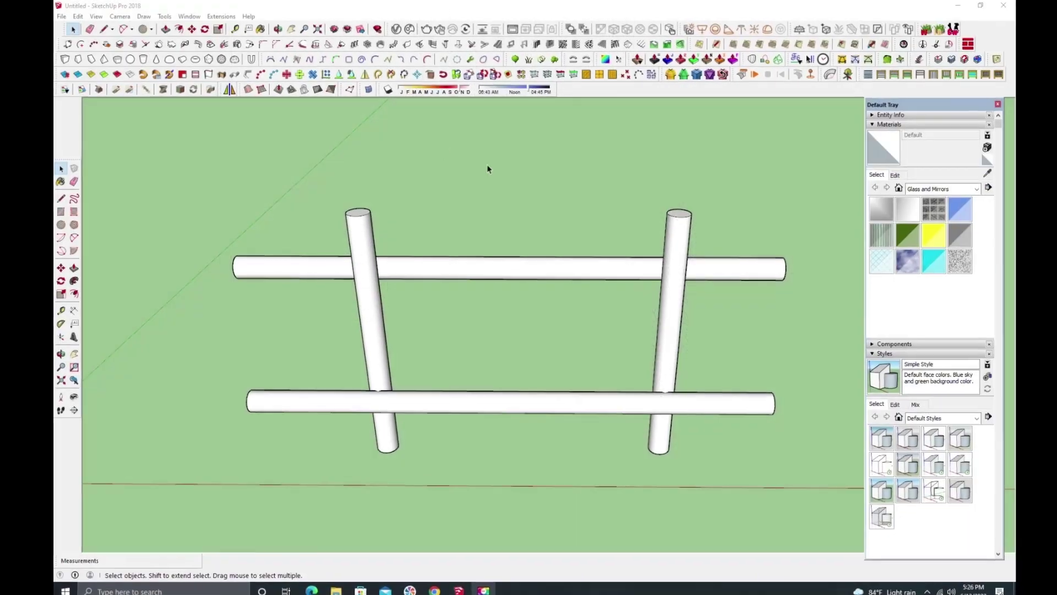
Draw a circle face of about 2 7/8 radius centred on the left post's top
left_click(141, 28)
scroll(378, 295, "up", 1)
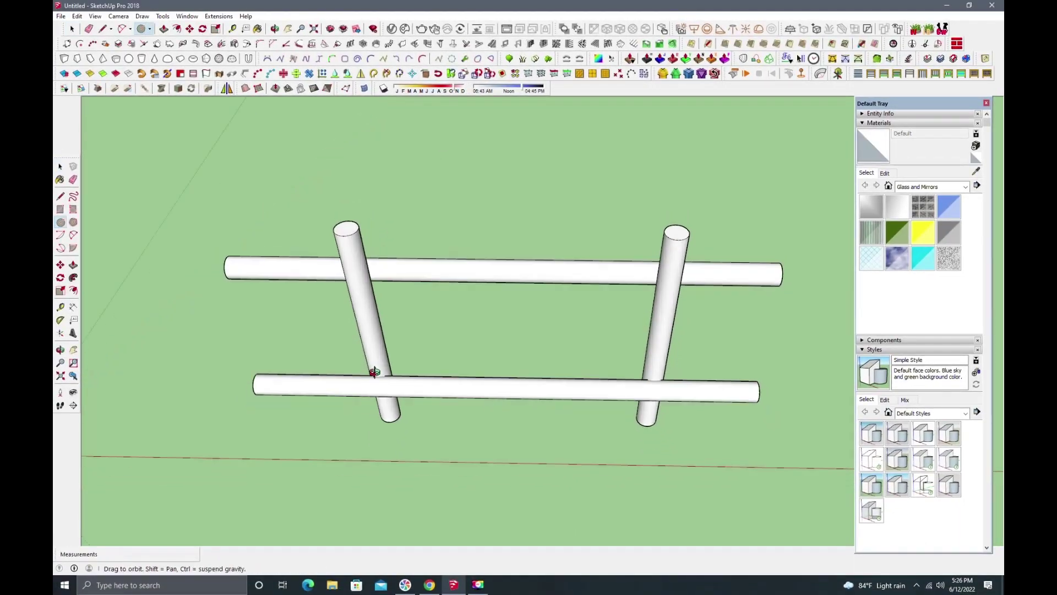
scroll(353, 259, "up", 3)
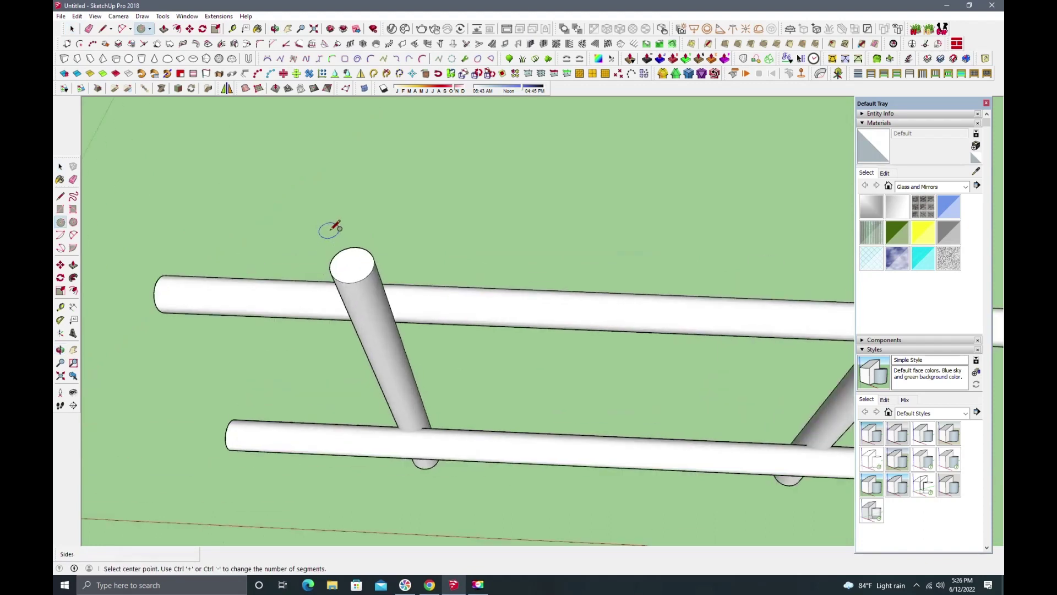
left_click(352, 263)
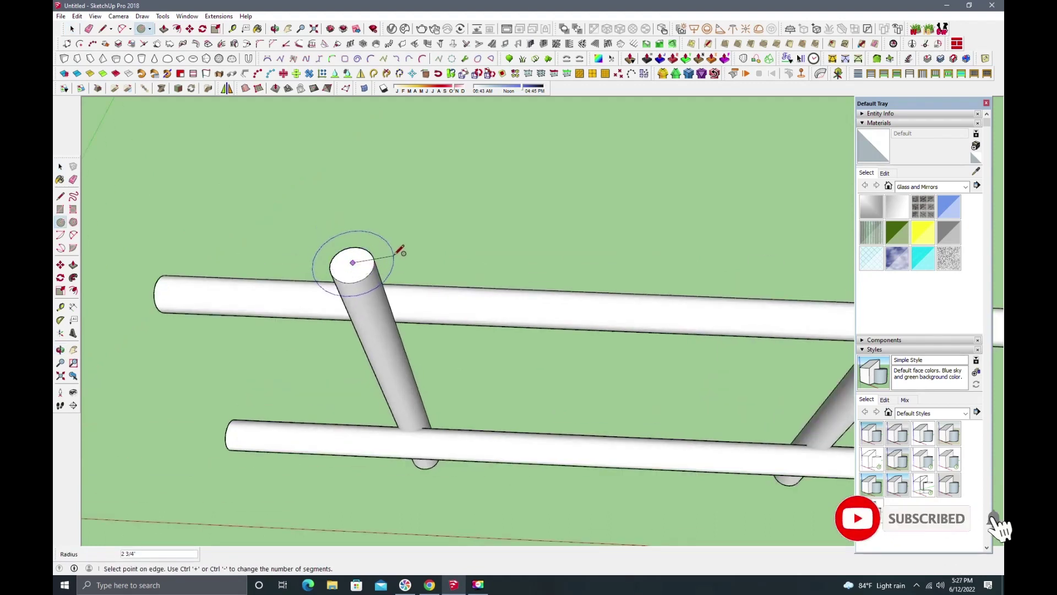
left_click(398, 249)
Make the circle face its own group
left_click(72, 29)
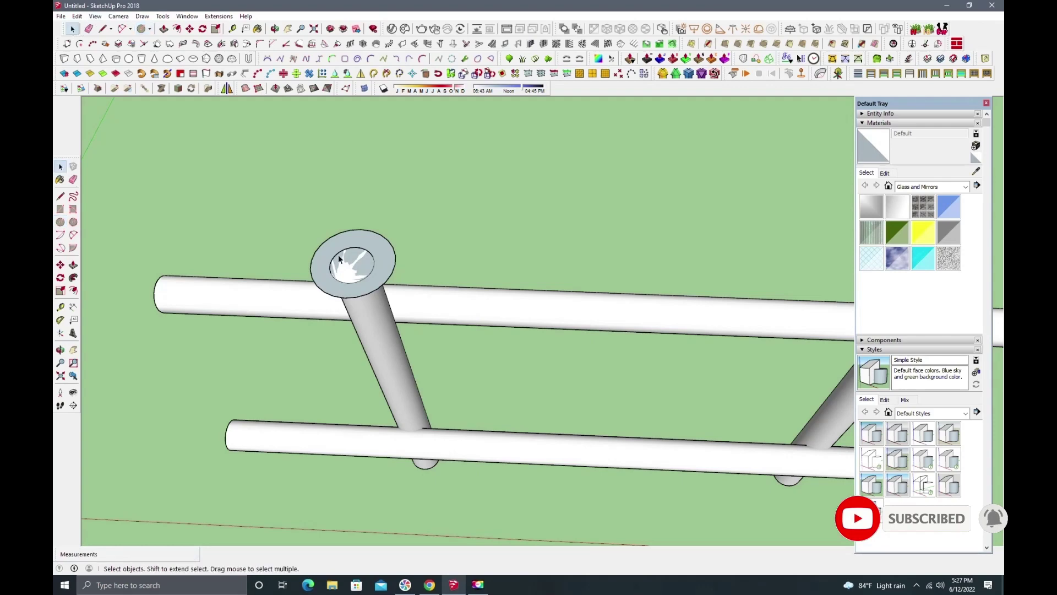
right_click(379, 253)
left_click(425, 98)
mouse_move(425, 98)
middle_mouse_down()
mouse_move(426, 336)
mouse_move(384, 125)
middle_mouse_up()
Move the circle group down the blue axis to where the post meets the rail
left_click(189, 28)
left_click(378, 201)
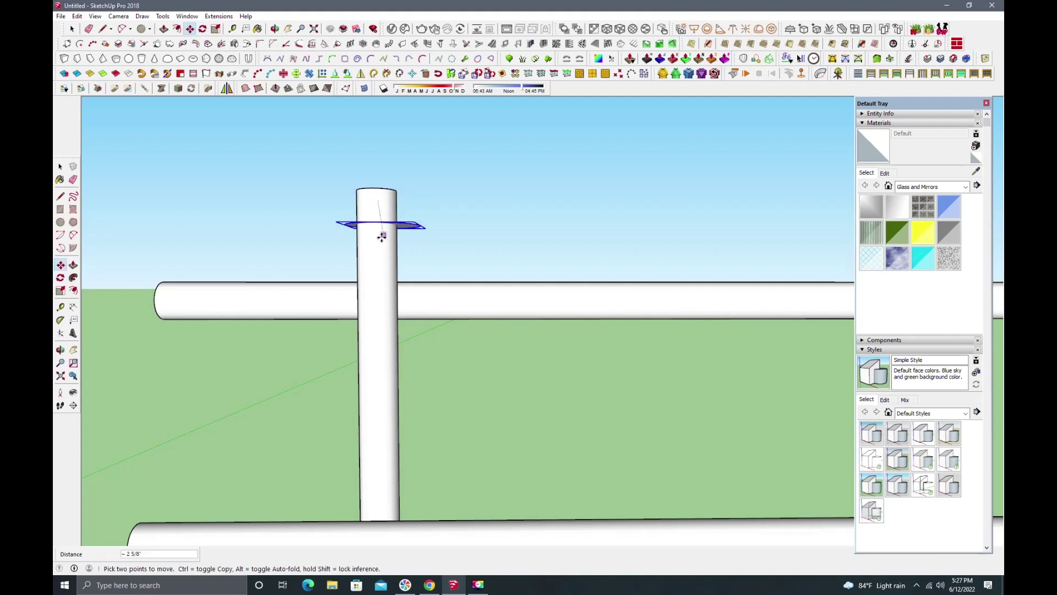
left_click(378, 309)
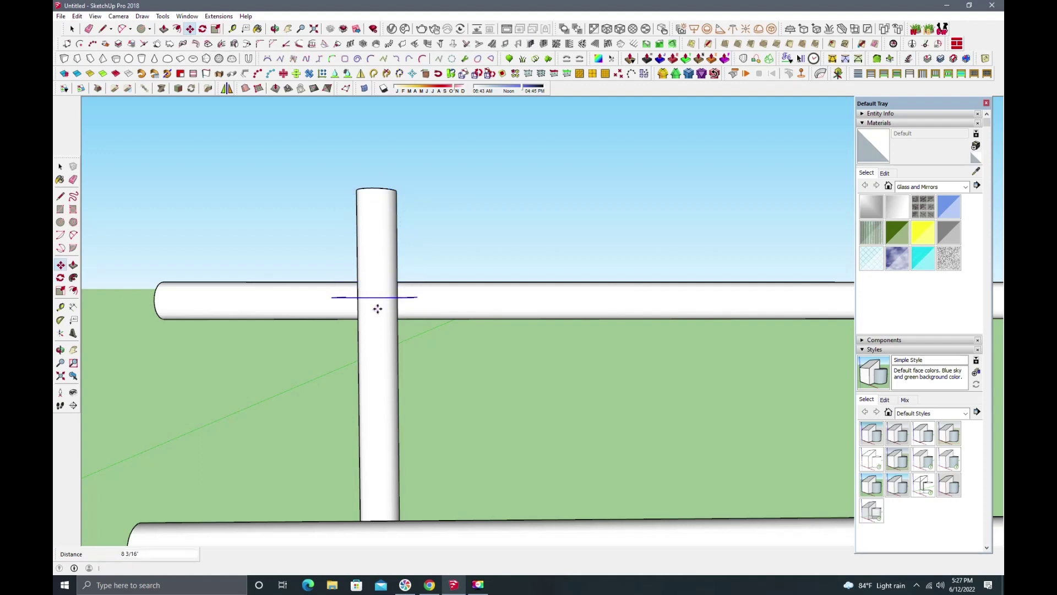
Rotate the circle about 33° around its centre so it tilts diagonally across the joint
key("q")
mouse_move(373, 302)
middle_mouse_down()
mouse_move(396, 271)
mouse_move(373, 290)
middle_mouse_up()
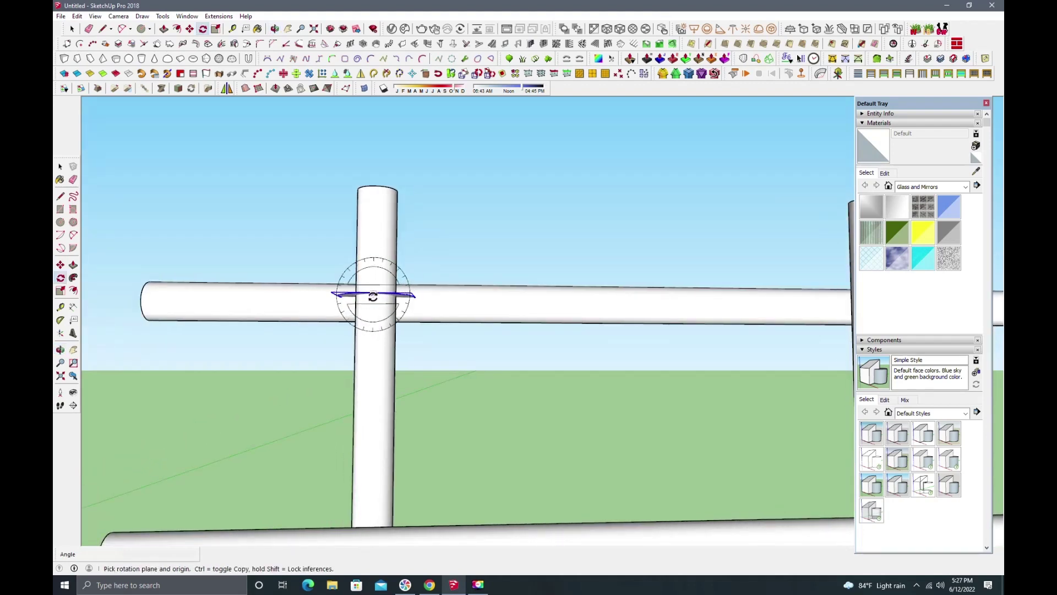
left_click(373, 294)
left_click(409, 291)
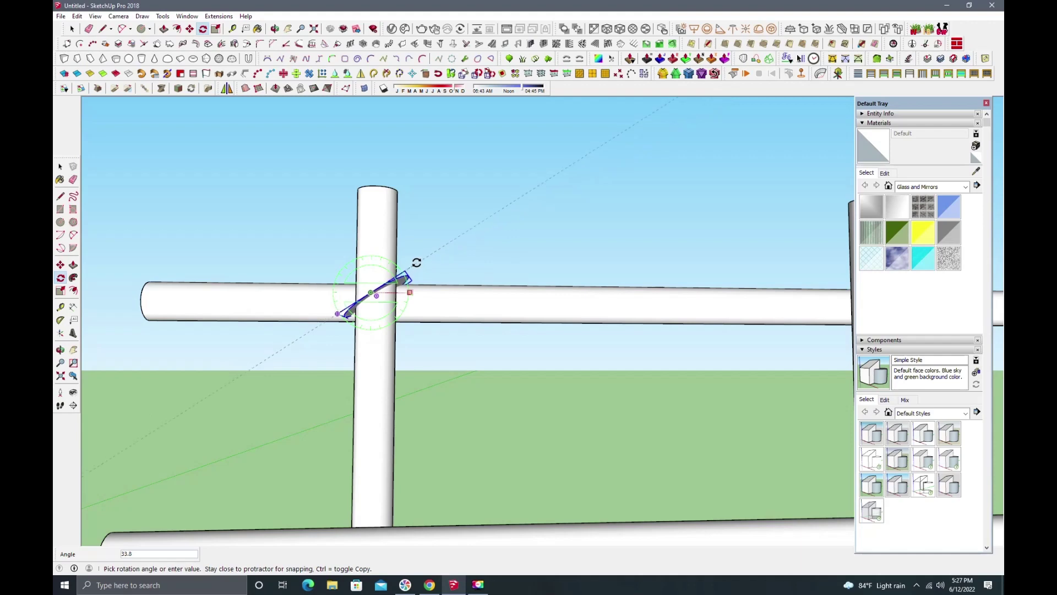
left_click(416, 263)
mouse_move(405, 272)
middle_mouse_down()
mouse_move(453, 391)
mouse_move(708, 420)
mouse_move(382, 366)
mouse_move(567, 341)
mouse_move(496, 396)
mouse_move(373, 158)
middle_mouse_up()
left_click(297, 73)
Scale the tilted circle along green and shrink it slightly along red
left_click_drag(567, 389, 559, 412)
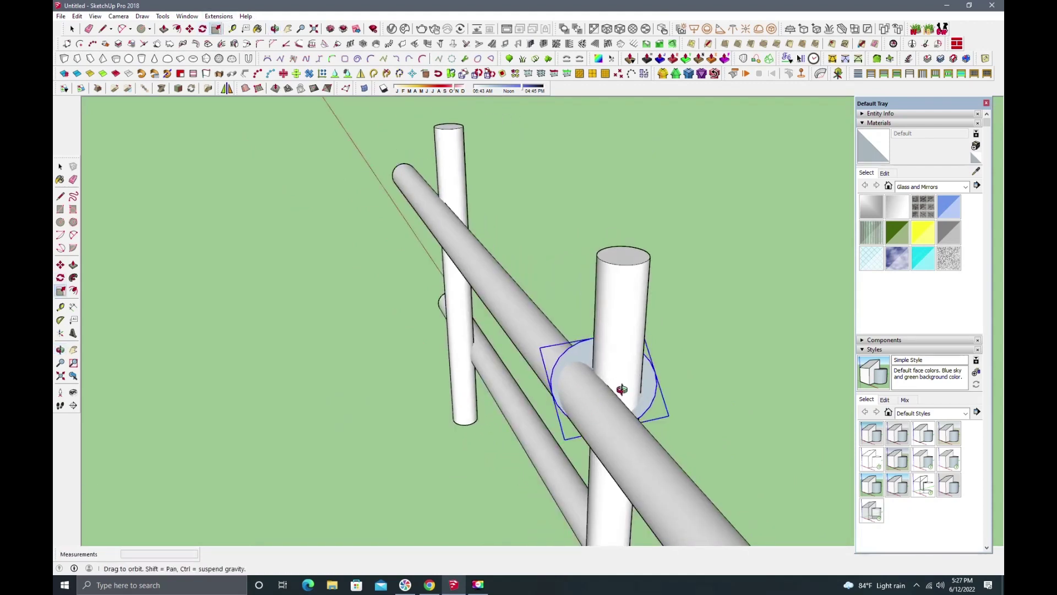
middle_click_drag(618, 385, 673, 398)
left_click_drag(654, 382, 640, 384)
mouse_move(611, 359)
middle_mouse_down()
mouse_move(435, 283)
mouse_move(484, 408)
middle_mouse_up()
scroll(485, 418, "up", 2)
left_click_drag(477, 414, 483, 417)
mouse_move(482, 417)
middle_mouse_down()
mouse_move(469, 359)
mouse_move(330, 314)
mouse_move(539, 355)
middle_mouse_up()
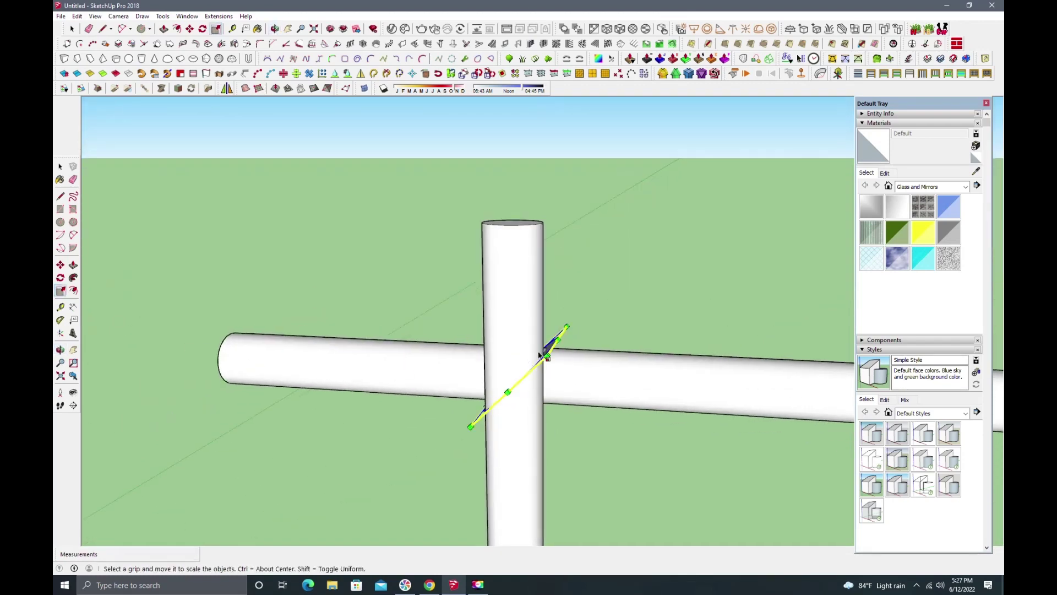
Shrink the circle to fit the post, then enlarge it slightly to clear it
left_click_drag(557, 340, 550, 347)
mouse_move(549, 347)
middle_mouse_down()
mouse_move(514, 432)
mouse_move(478, 415)
mouse_move(566, 330)
mouse_move(583, 389)
middle_mouse_up()
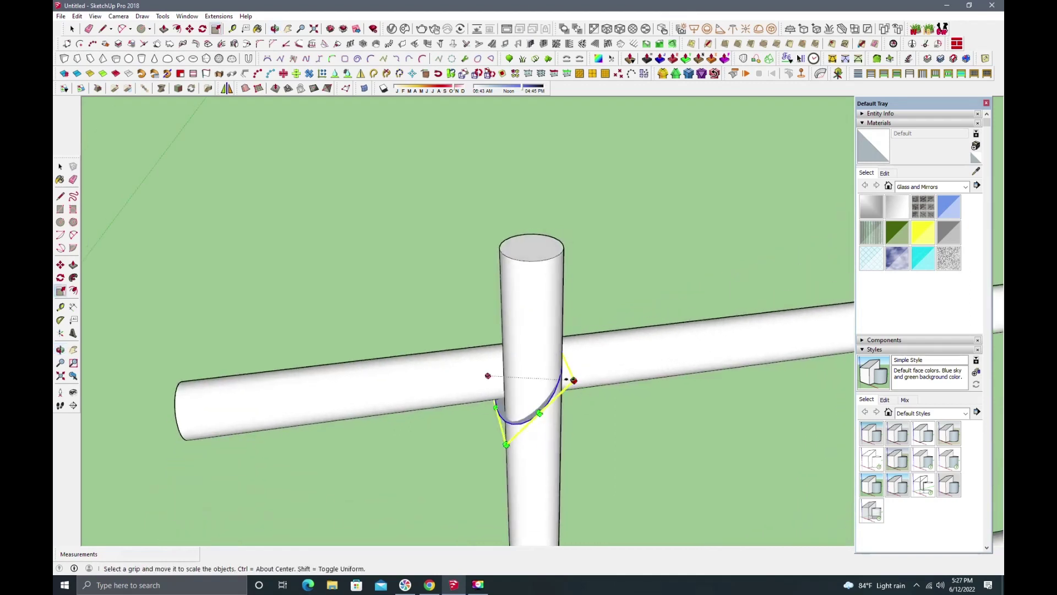
left_click_drag(575, 380, 582, 381)
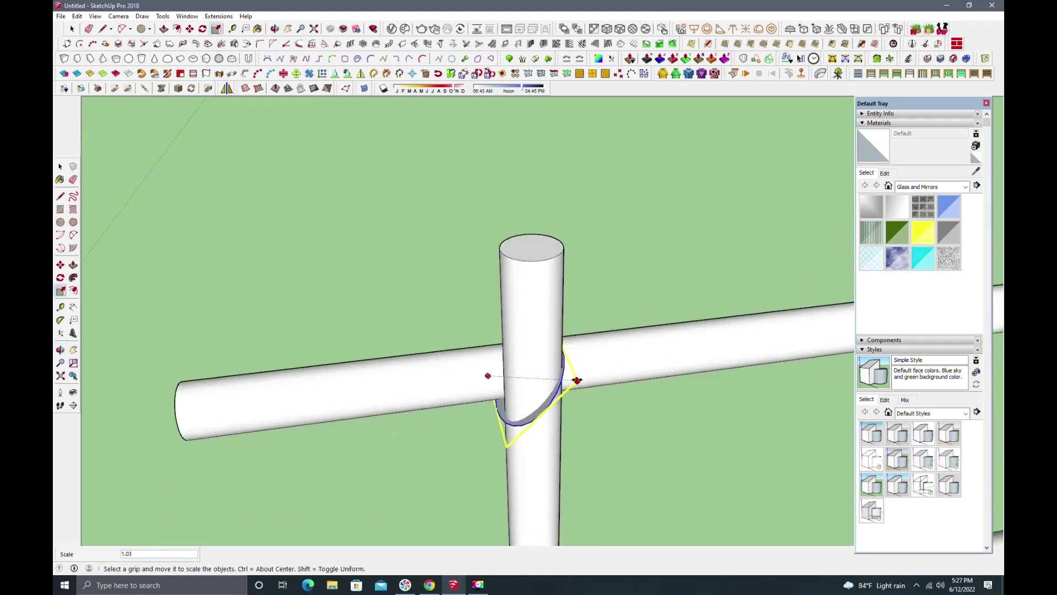
mouse_move(583, 332)
middle_mouse_down()
mouse_move(410, 174)
mouse_move(531, 118)
mouse_move(717, 356)
mouse_move(456, 399)
mouse_move(745, 359)
middle_mouse_up()
mouse_move(501, 406)
middle_mouse_down()
mouse_move(530, 377)
mouse_move(294, 308)
mouse_move(392, 314)
mouse_move(439, 220)
middle_mouse_up()
scroll(430, 308, "up", 3)
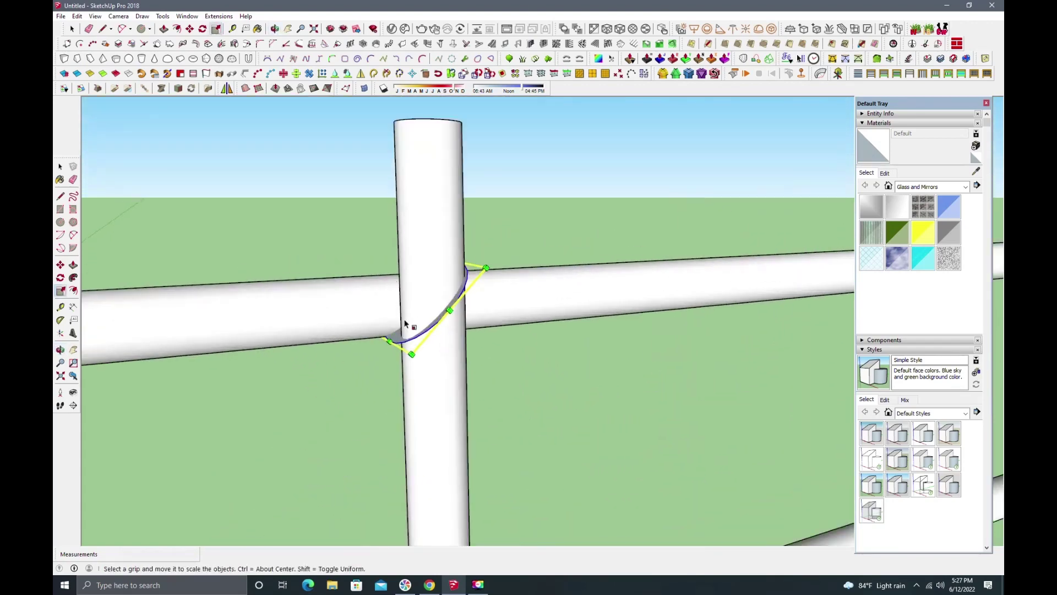
scroll(302, 291, "up", 3)
Open the circle group for editing
key("space")
middle_click_drag(302, 292, 508, 304)
double_click(501, 277)
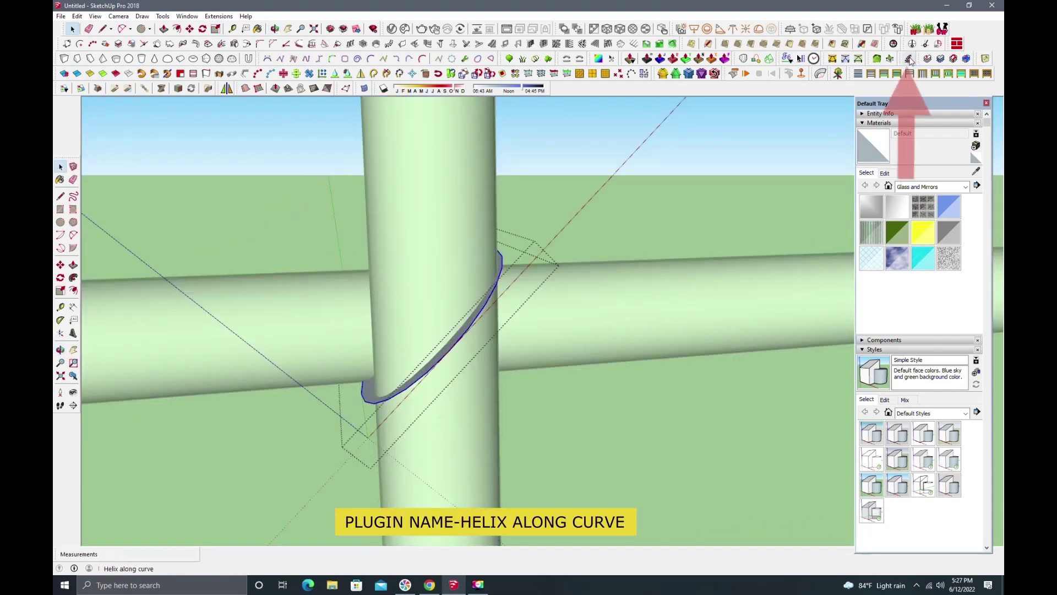
Create a helix tube along the ellipse with Radius 1 and 2 of 1 and tube radius .1
left_click(909, 59)
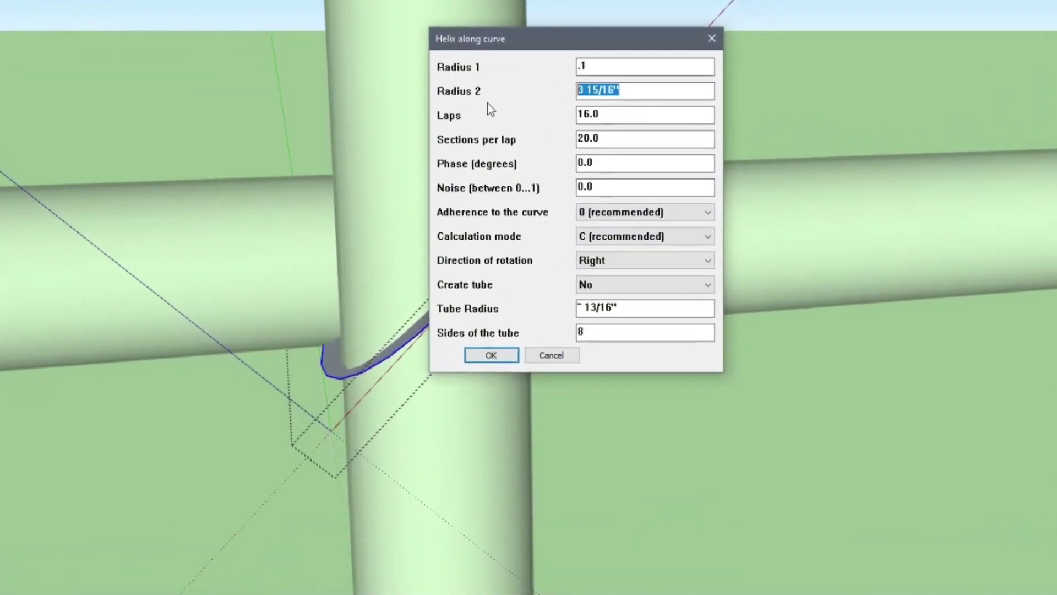
type(".1")
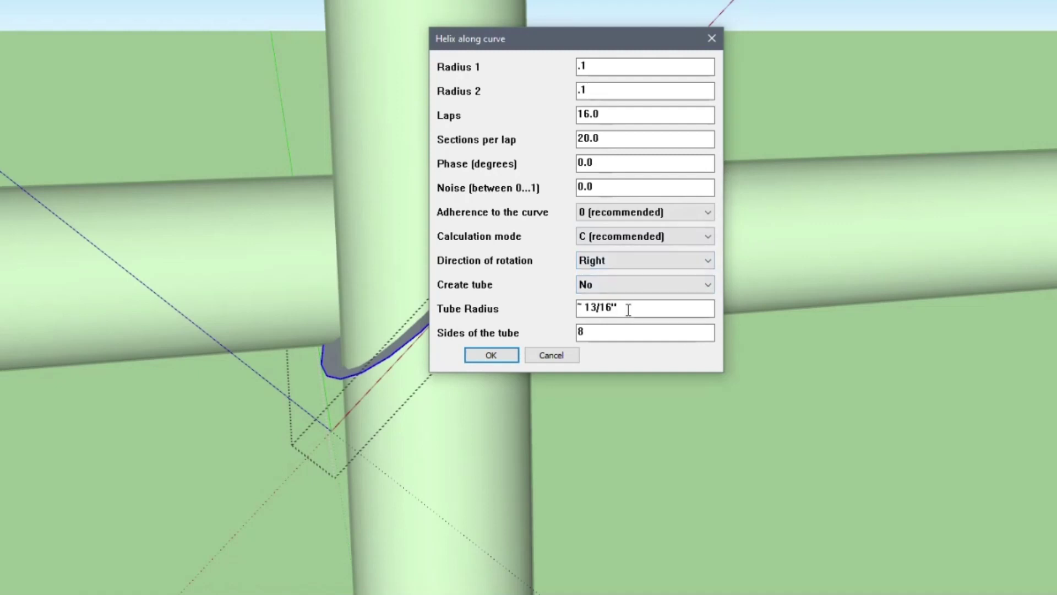
type(".1")
type("1")
double_click(595, 91)
type("1")
left_click(612, 281)
left_click(609, 301)
left_click(490, 356)
Undo the first helix and regenerate it with 1/8" radii
mouse_move(551, 220)
middle_mouse_down()
mouse_move(649, 177)
mouse_move(415, 246)
mouse_move(406, 276)
middle_mouse_up()
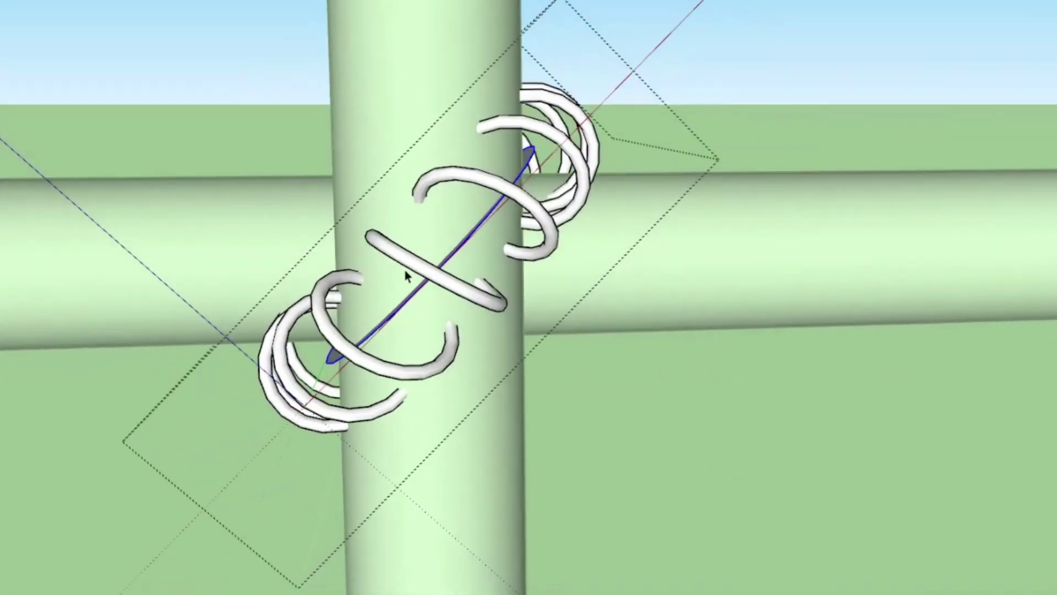
key("ctrl+z")
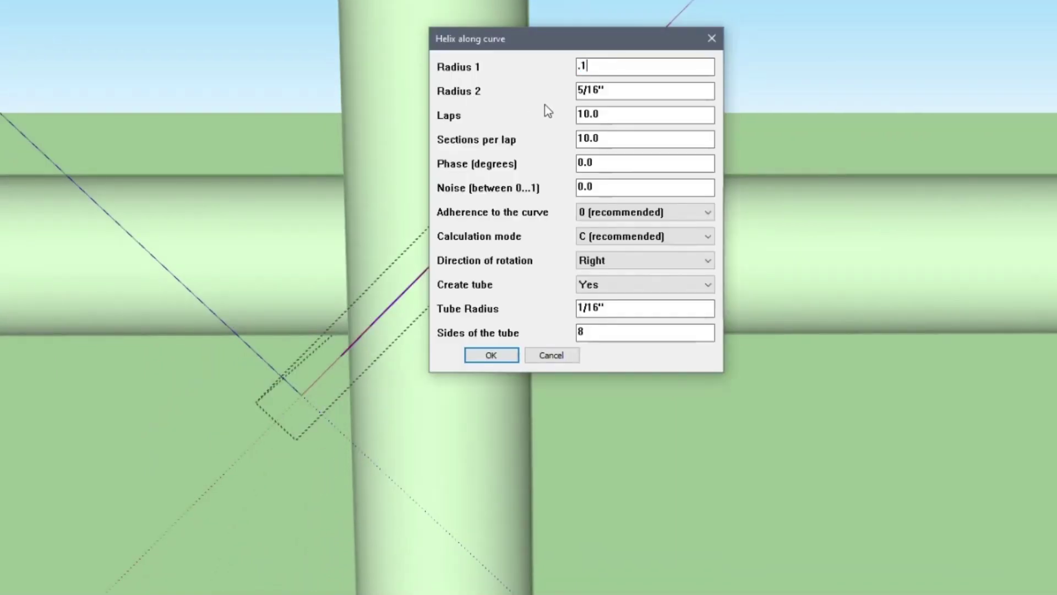
left_click(489, 357)
mouse_move(430, 315)
middle_mouse_down()
mouse_move(661, 282)
mouse_move(277, 315)
middle_mouse_up()
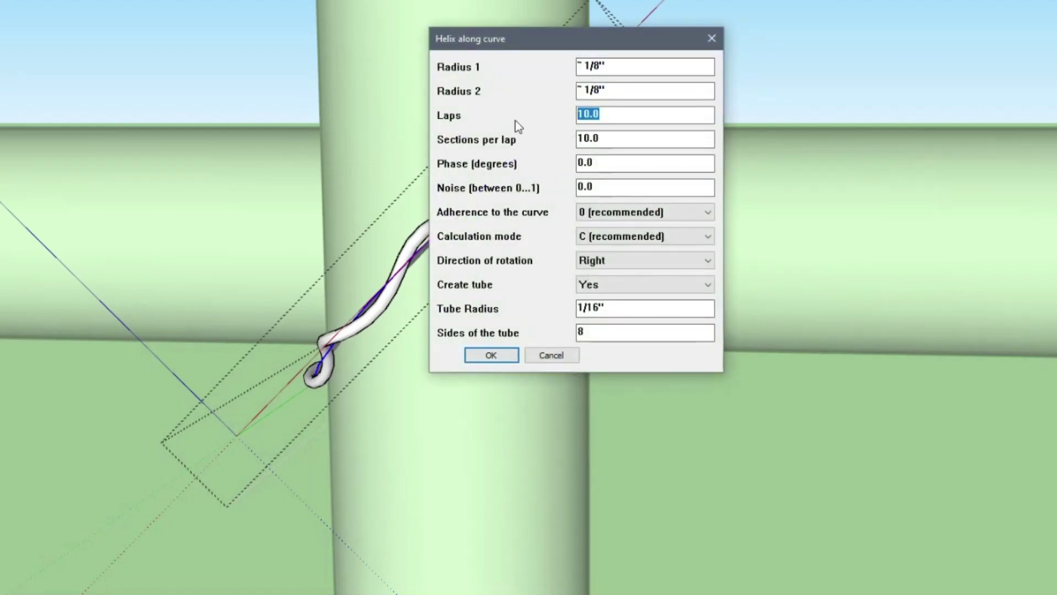
left_click(506, 354)
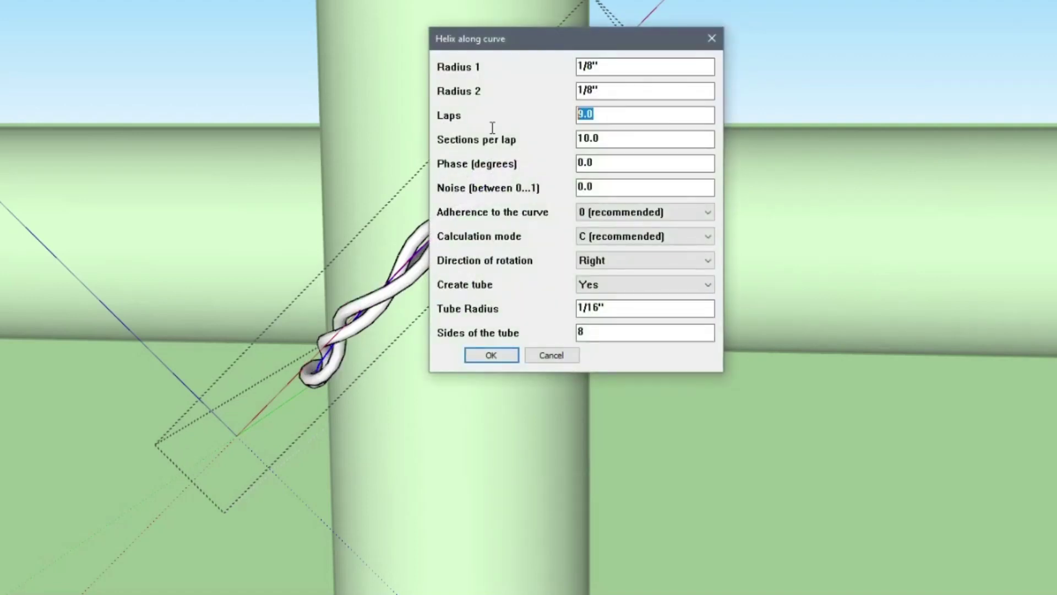
Lower the rope helix laps step by step down to 7
left_click(493, 356)
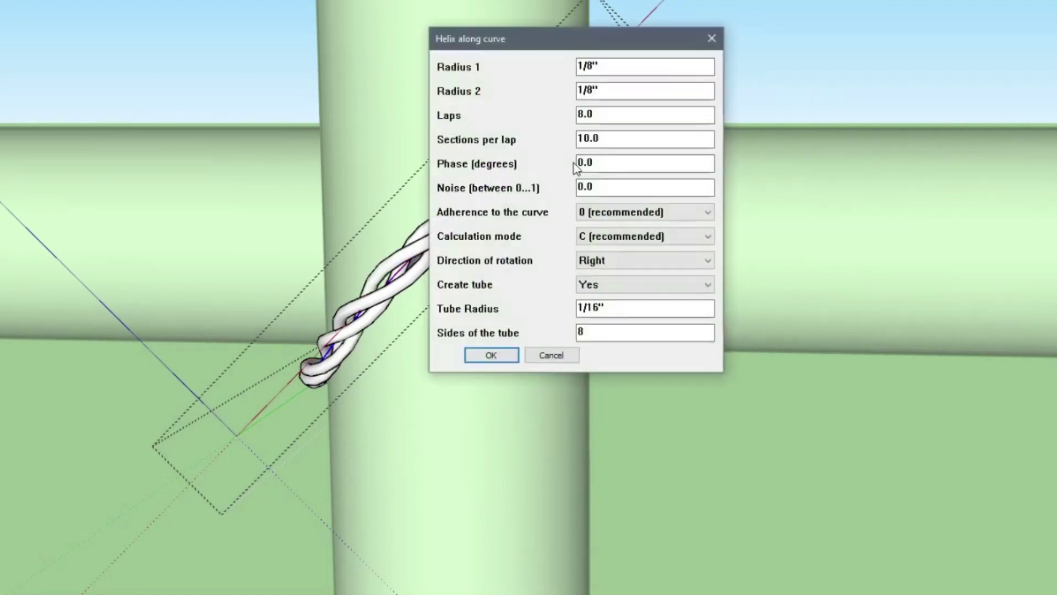
type("7")
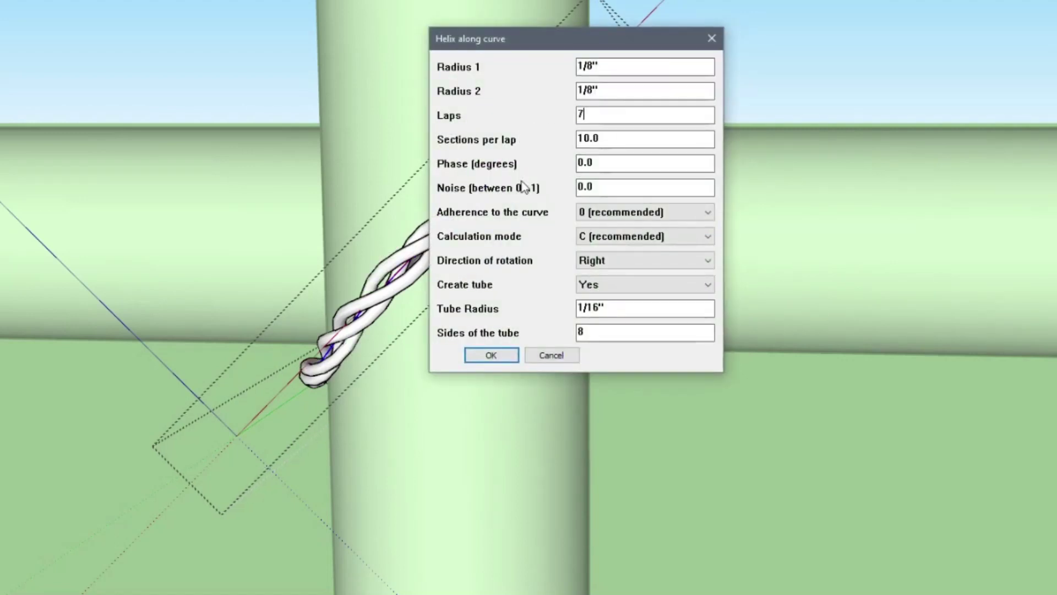
left_click(482, 354)
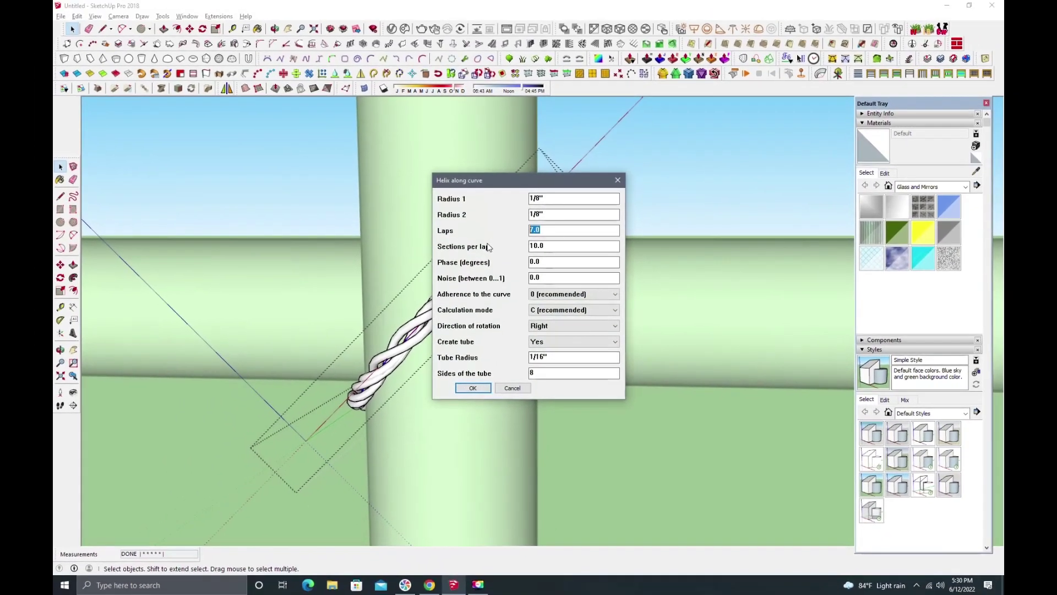
left_click(464, 388)
Mirror the rope helix into a crossed copy around the post
mouse_move(464, 385)
middle_mouse_down()
mouse_move(343, 302)
mouse_move(659, 235)
mouse_move(540, 307)
mouse_move(231, 378)
mouse_move(307, 295)
mouse_move(198, 377)
mouse_move(491, 413)
mouse_move(418, 267)
mouse_move(475, 331)
mouse_move(543, 312)
mouse_move(423, 257)
mouse_move(440, 318)
mouse_move(431, 305)
mouse_move(483, 269)
mouse_move(420, 212)
mouse_move(502, 445)
middle_mouse_up()
scroll(441, 318, "down", 3)
scroll(502, 445, "down", 2)
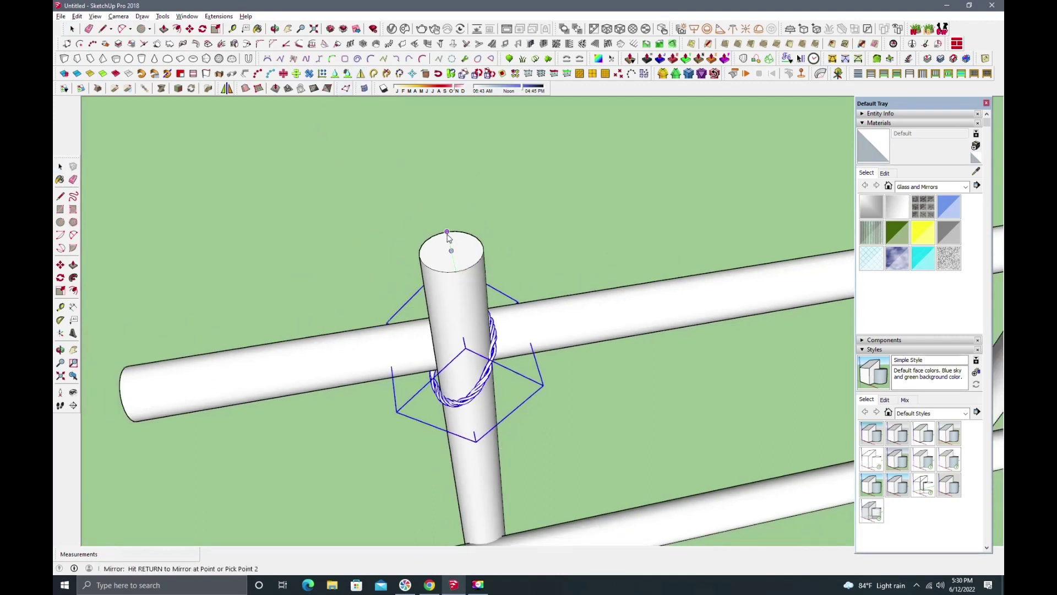
key("Return")
mouse_move(472, 302)
middle_mouse_down()
mouse_move(427, 255)
mouse_move(420, 149)
mouse_move(248, 195)
mouse_move(584, 345)
mouse_move(686, 272)
mouse_move(738, 190)
mouse_move(684, 153)
mouse_move(514, 368)
middle_mouse_up()
Stretch the crossed helix slightly taller along the blue axis
left_click(524, 398)
scroll(525, 397, "up", 3)
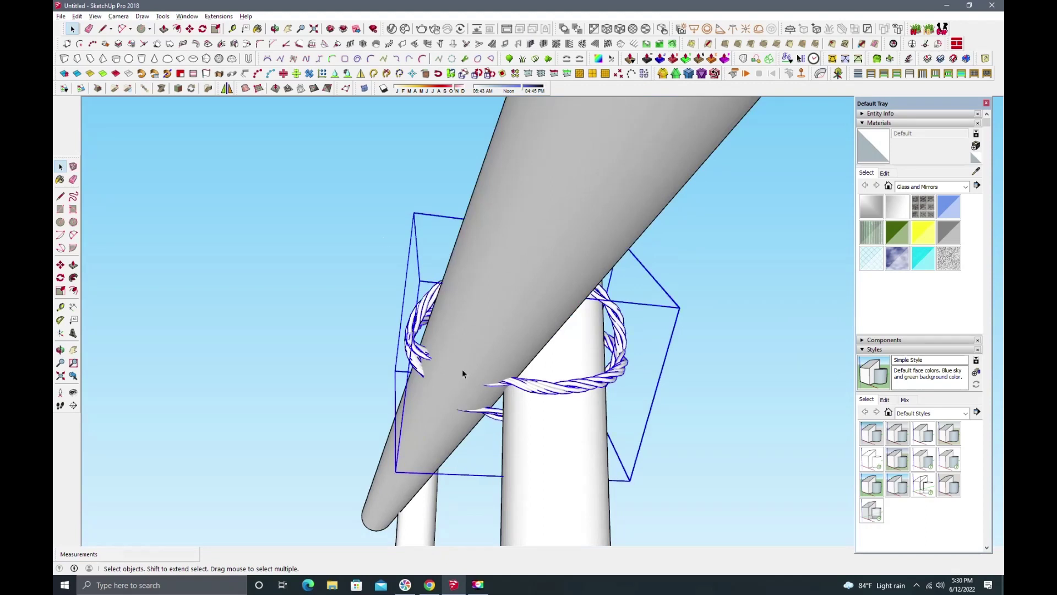
left_click(215, 30)
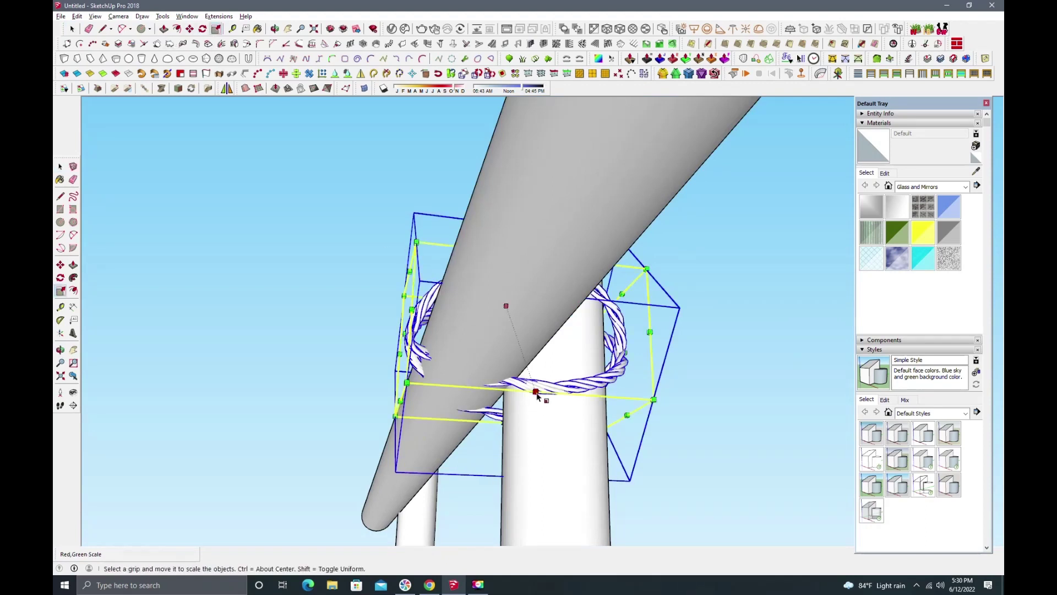
left_click_drag(518, 408, 518, 422)
mouse_move(518, 423)
middle_mouse_down()
mouse_move(533, 351)
mouse_move(518, 342)
middle_mouse_up()
key("space")
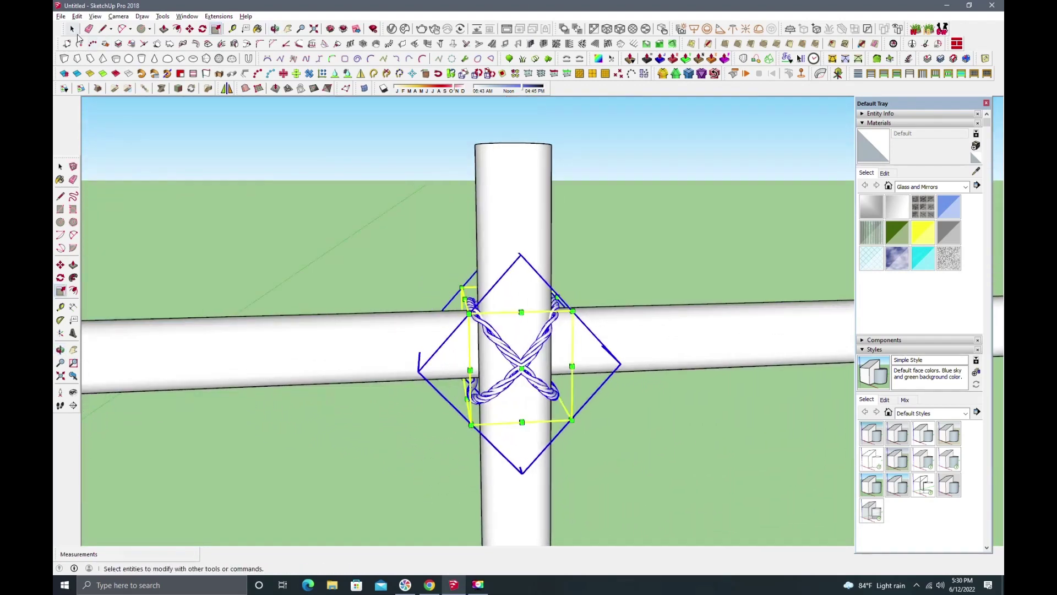
Deselect the helix and orbit to a level front view of the lashed joint
left_click(306, 193)
middle_click_drag(306, 194, 421, 291)
scroll(445, 303, "down", 3)
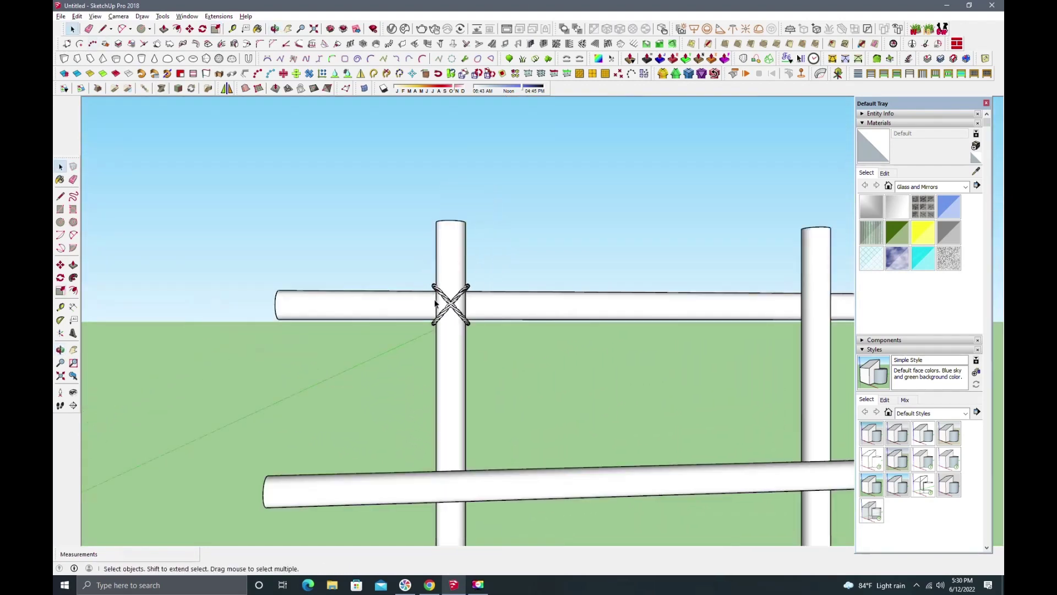
scroll(445, 303, "down", 2)
scroll(444, 324, "up", 2)
mouse_move(420, 342)
middle_mouse_down()
mouse_move(359, 427)
mouse_move(454, 323)
middle_mouse_up()
scroll(444, 323, "up", 2)
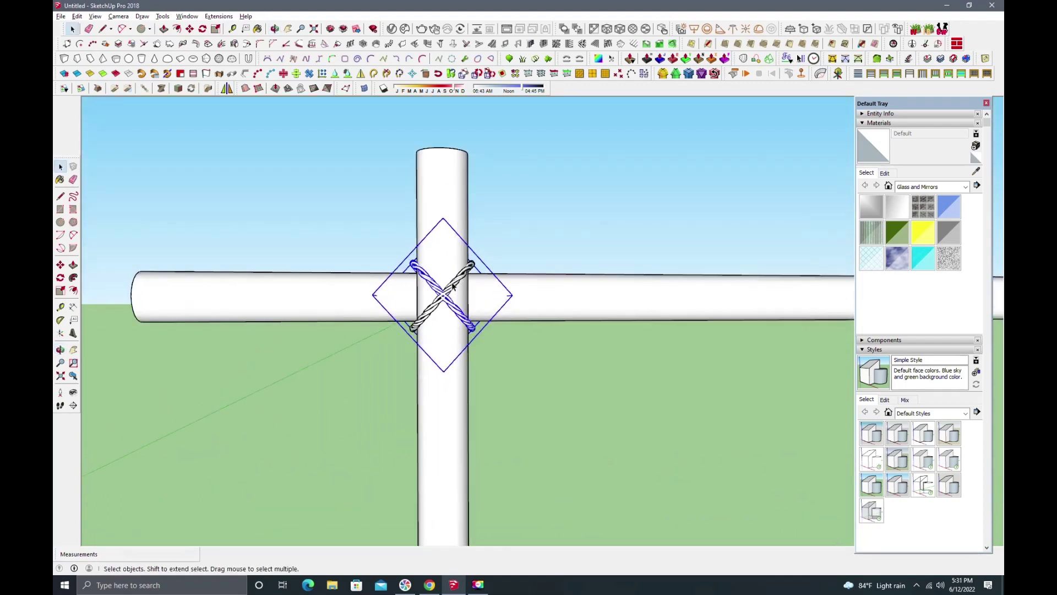
scroll(496, 292, "up", 2)
middle_click_drag(496, 292, 383, 323)
scroll(300, 344, "down", 2)
mouse_move(300, 345)
middle_mouse_down()
mouse_move(420, 378)
mouse_move(480, 336)
middle_mouse_up()
scroll(463, 337, "up", 3)
Copy the crossed rope helix a little lower on the post
left_click(190, 29)
scroll(427, 355, "up", 2)
scroll(438, 358, "up", 2)
key("ctrl")
left_click(446, 352)
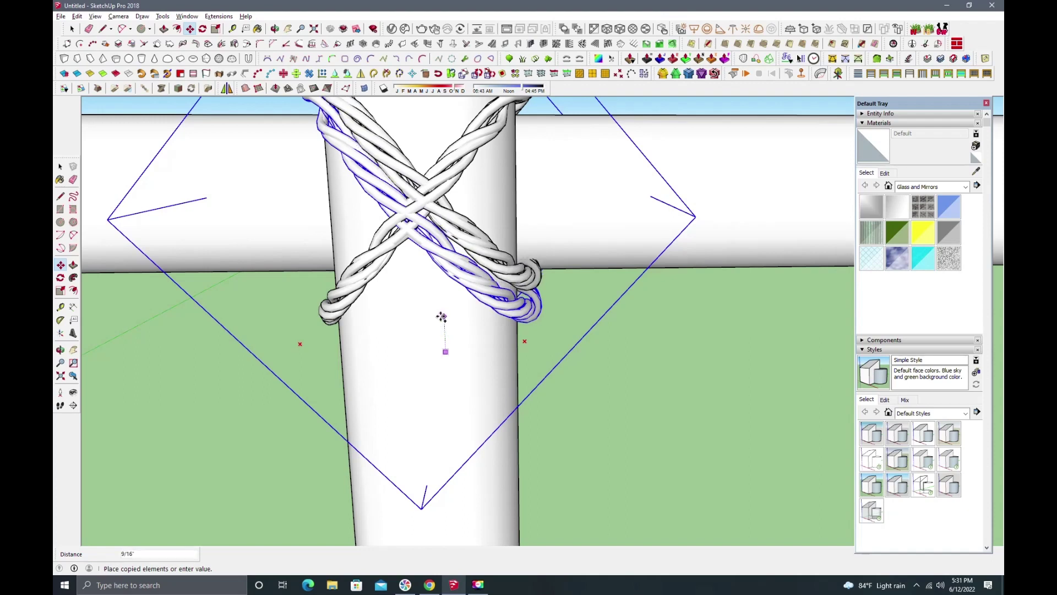
left_click(441, 314)
left_click(73, 29)
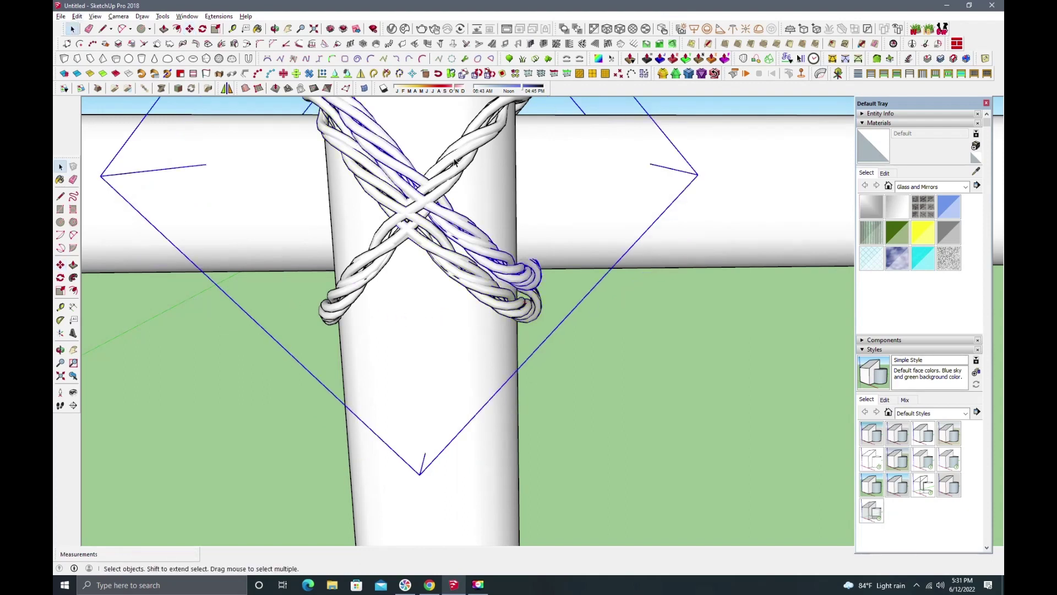
Start a second helix copy, then cancel it
left_click(190, 30)
left_click(417, 385)
key("ctrl")
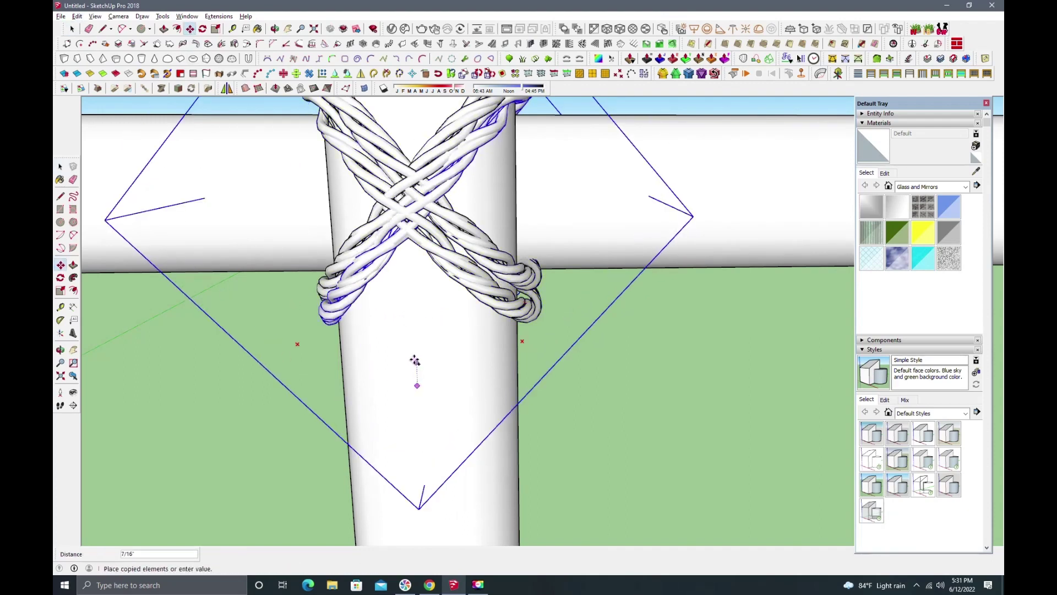
key("Escape")
scroll(415, 353, "down", 5)
scroll(408, 347, "down", 5)
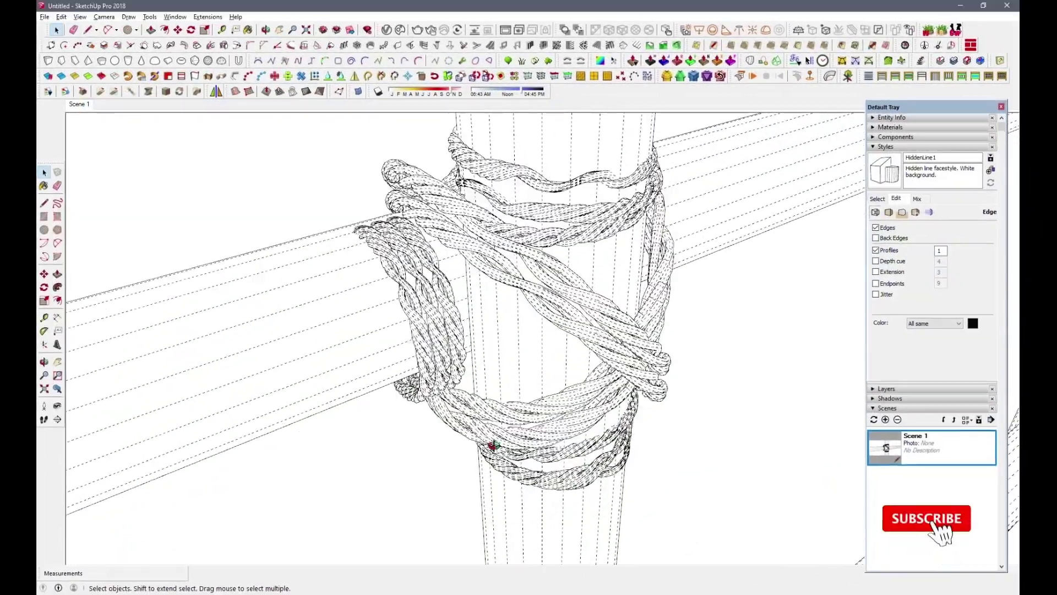
Orbit around the rope-lashed post-rail joint shown in HiddenLine style
mouse_move(494, 445)
middle_mouse_down()
mouse_move(630, 446)
mouse_move(564, 479)
mouse_move(286, 444)
mouse_move(192, 446)
mouse_move(541, 503)
mouse_move(307, 373)
mouse_move(354, 303)
mouse_move(349, 382)
mouse_move(556, 314)
mouse_move(147, 251)
mouse_move(226, 246)
mouse_move(252, 272)
middle_mouse_up()
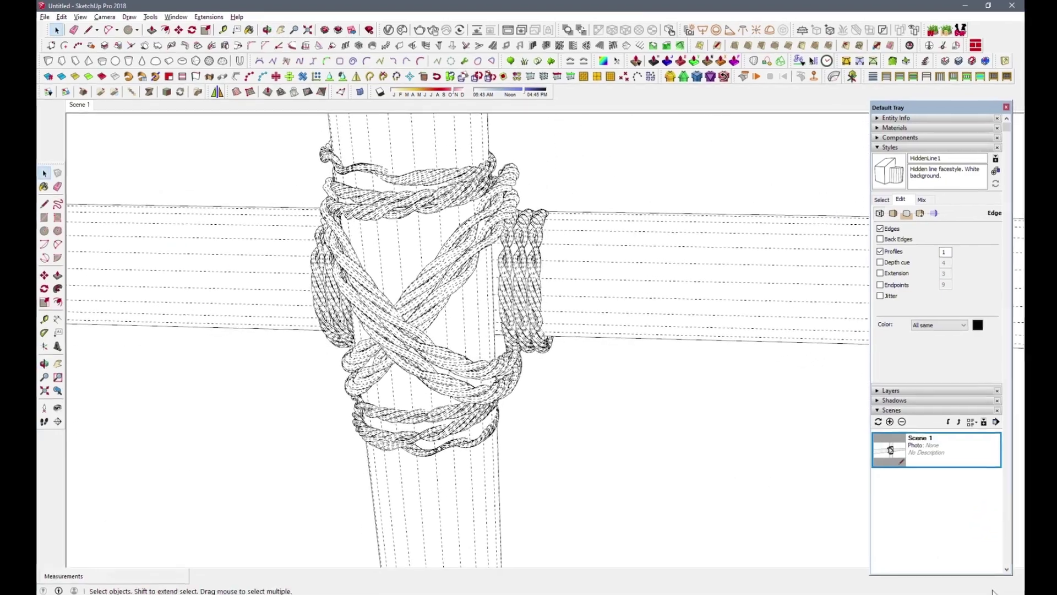